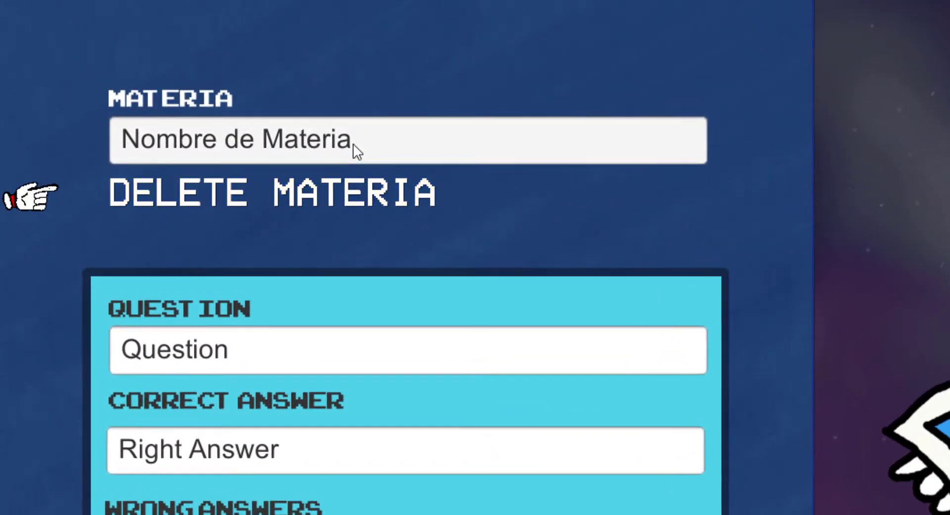
# Replace the placeholder materia name with Algebra.
pyautogui.click(238, 97)
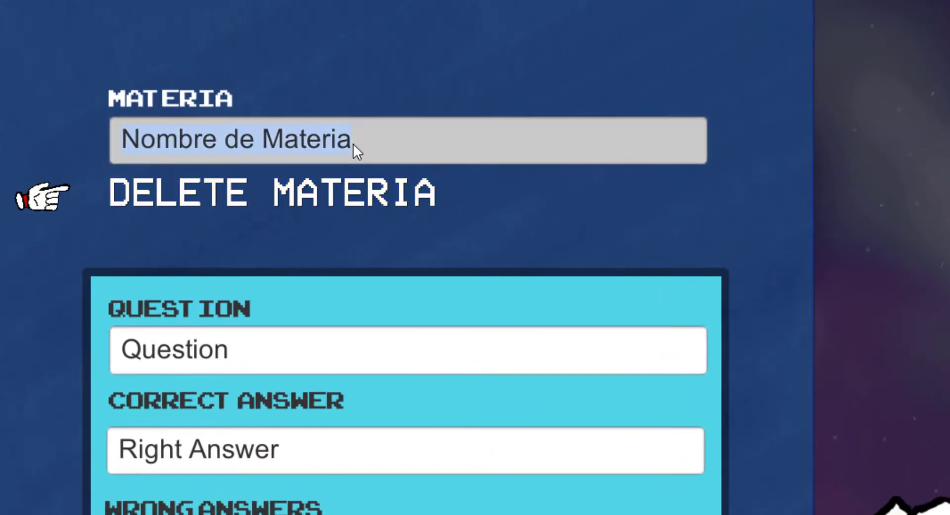
pyautogui.press('BackSpace')
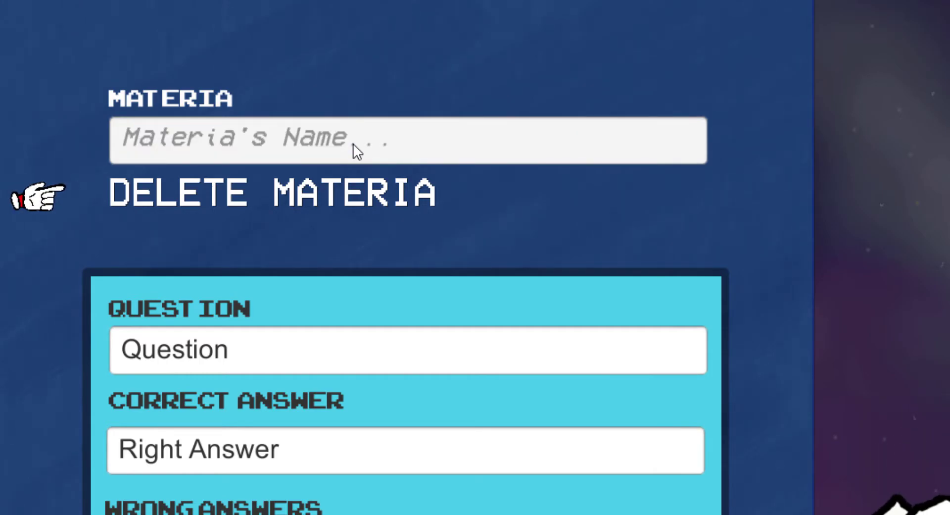
pyautogui.write('Algb')
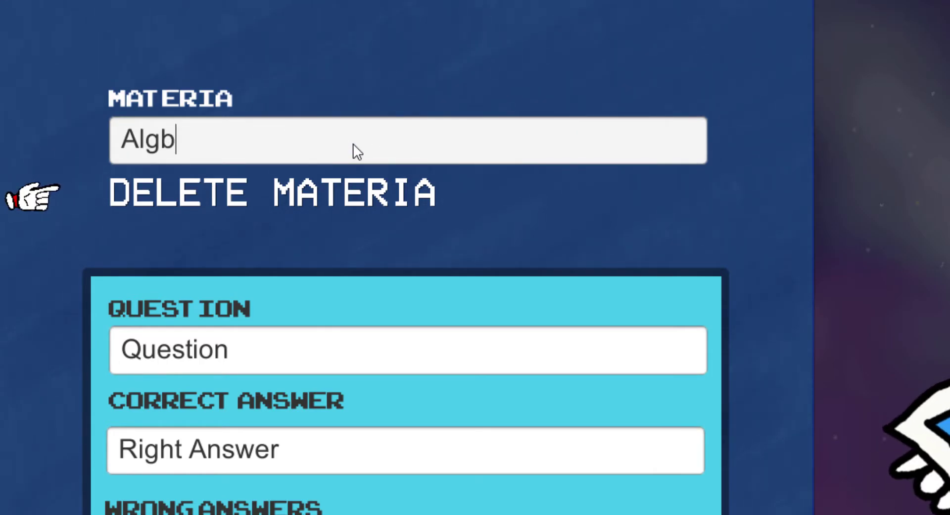
pyautogui.press('BackSpace')
pyautogui.write('ebra')
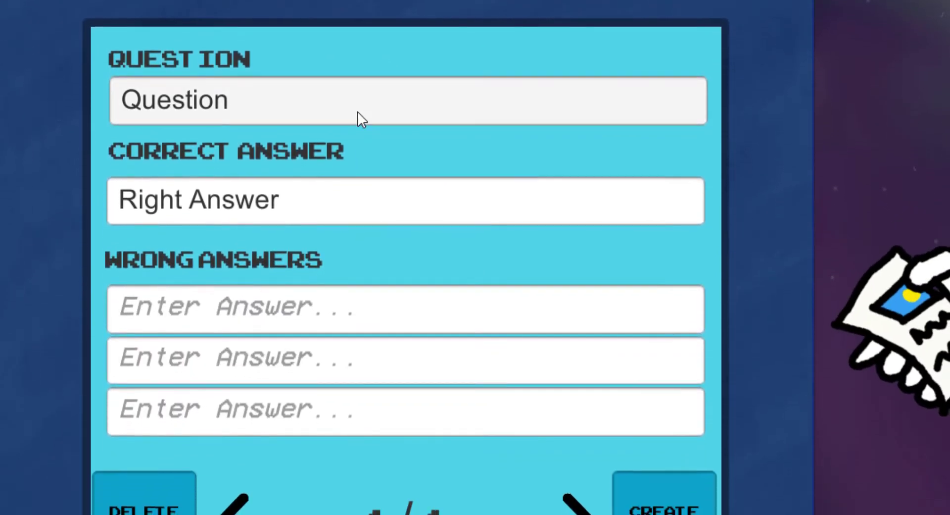
# Set the first question's text to "21x + 21x =".
pyautogui.click(353, 367)
pyautogui.press('BackSpace')
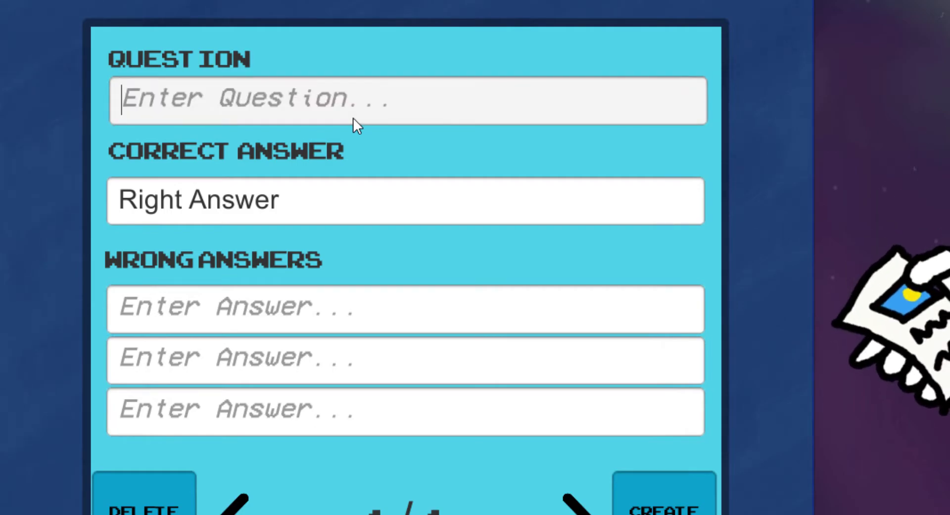
pyautogui.write('21x +')
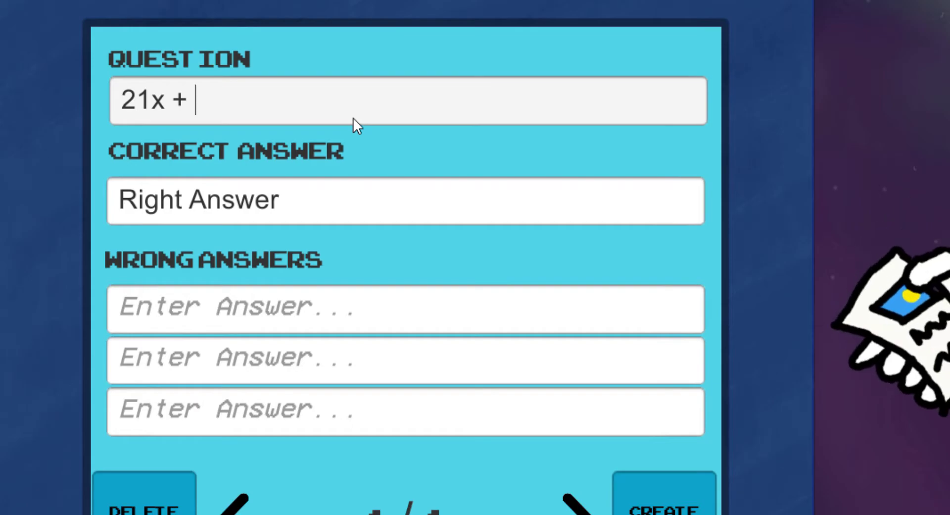
pyautogui.write(' 21x ')
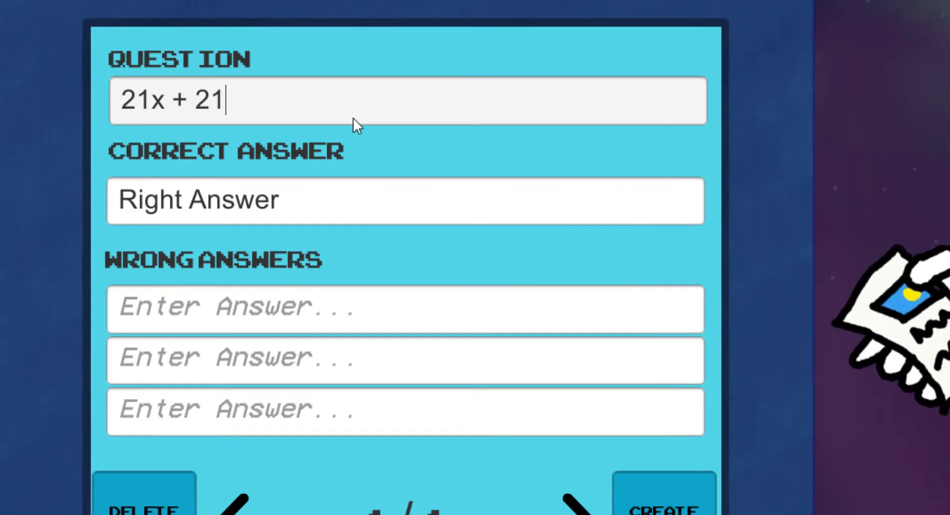
pyautogui.write('=')
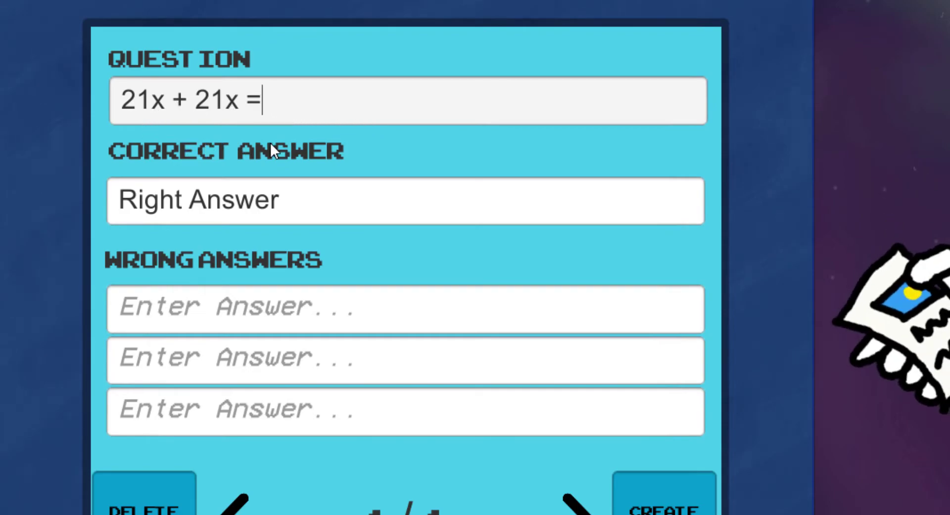
# Replace the first question's placeholder correct answer with 42x.
pyautogui.click(218, 200)
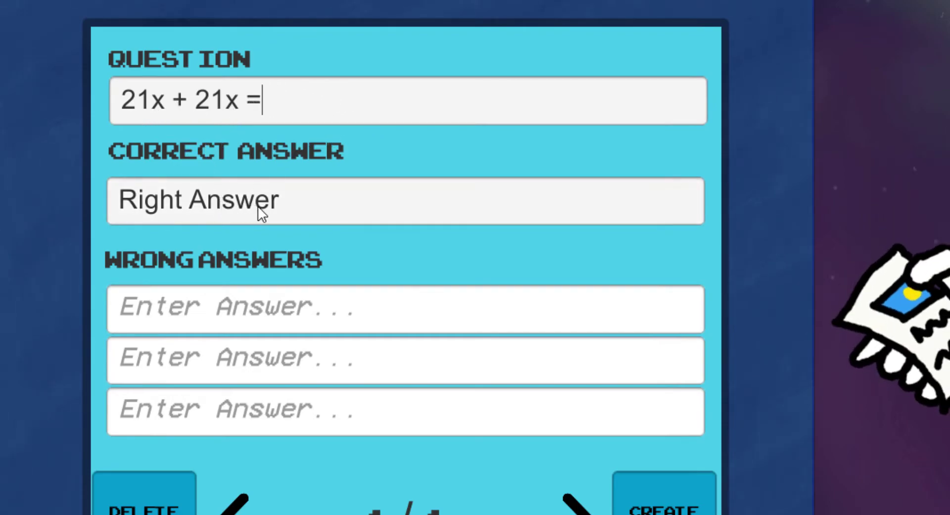
pyautogui.click(328, 204)
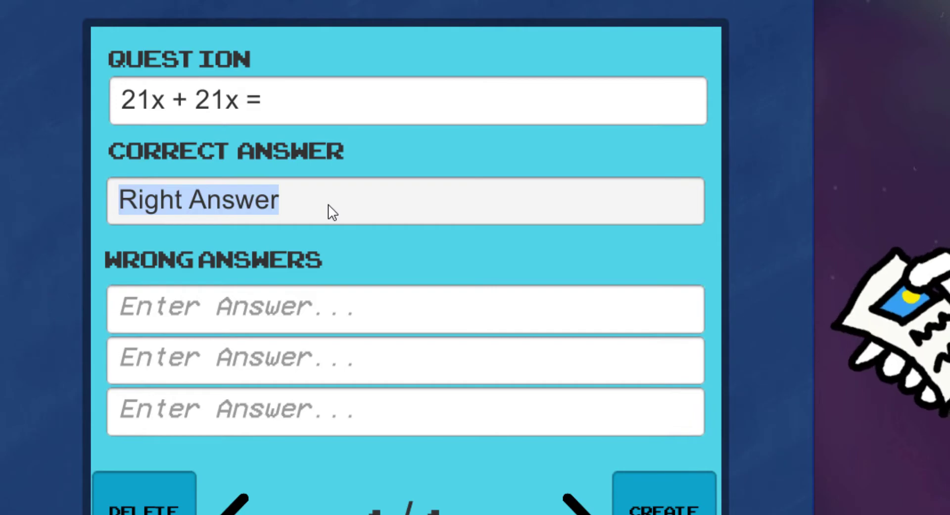
pyautogui.press('BackSpace')
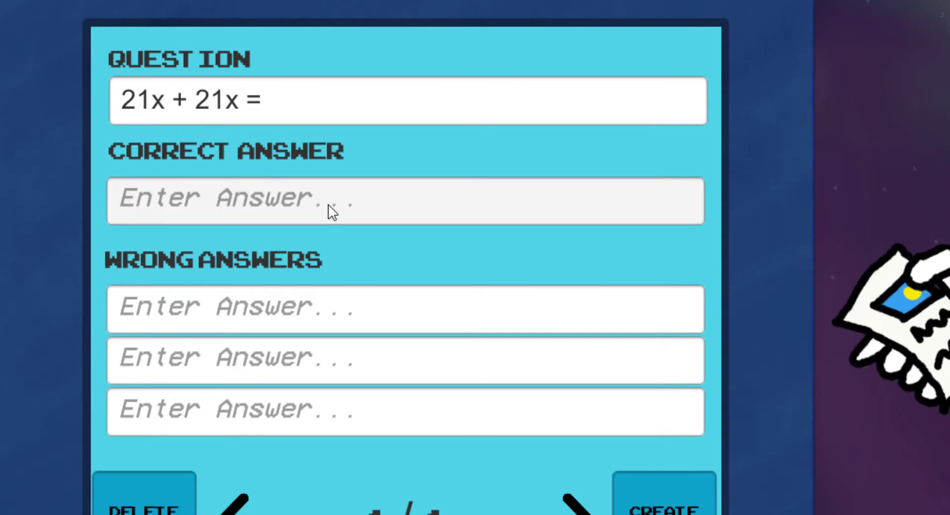
pyautogui.write('42x')
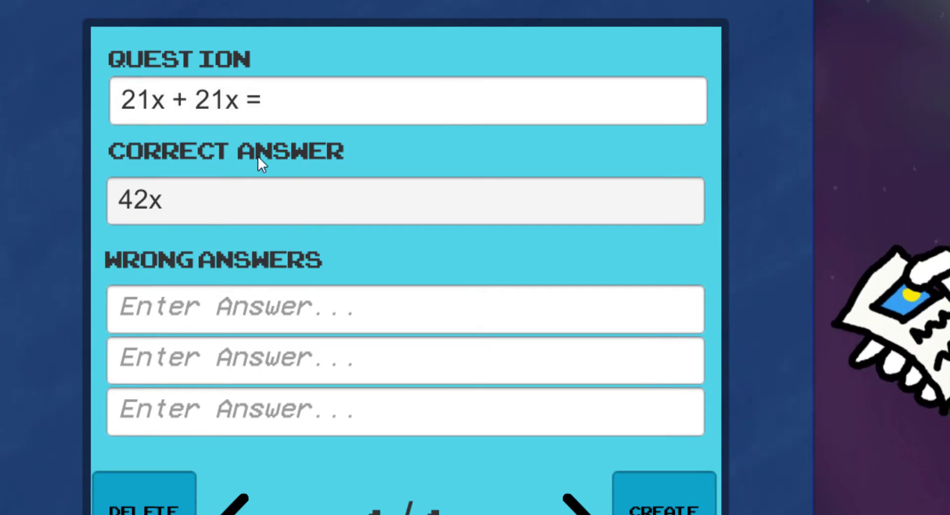
# Fill in the first question's three wrong answers as 43x, 32x and 42.
pyautogui.click(186, 299)
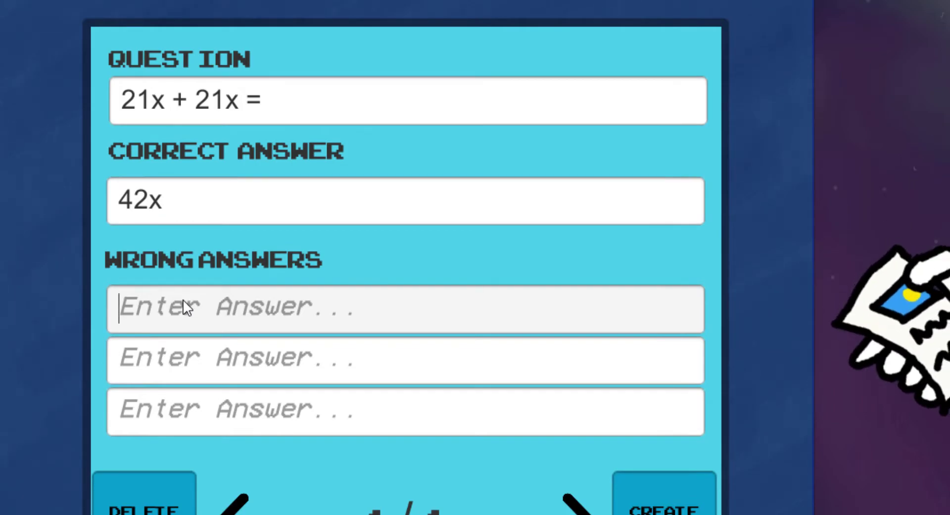
pyautogui.write('43x')
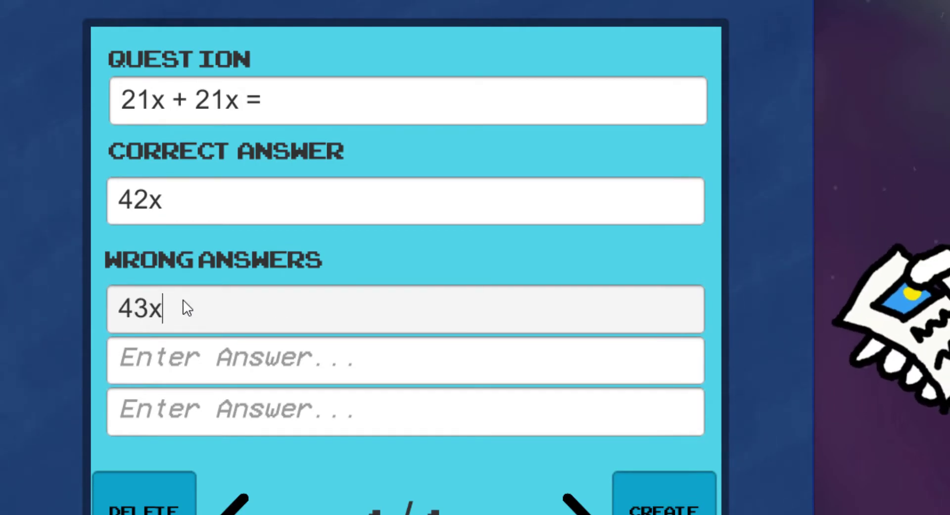
pyautogui.click(172, 366)
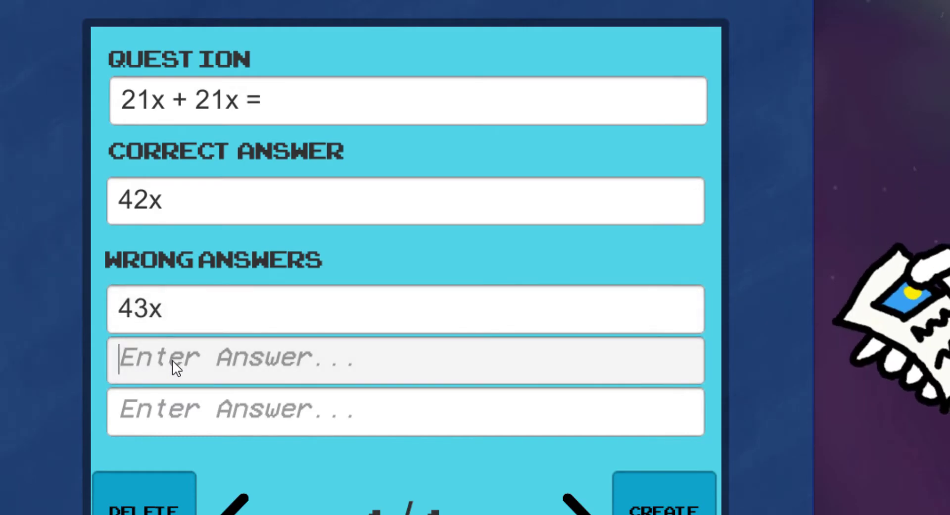
pyautogui.write('32x')
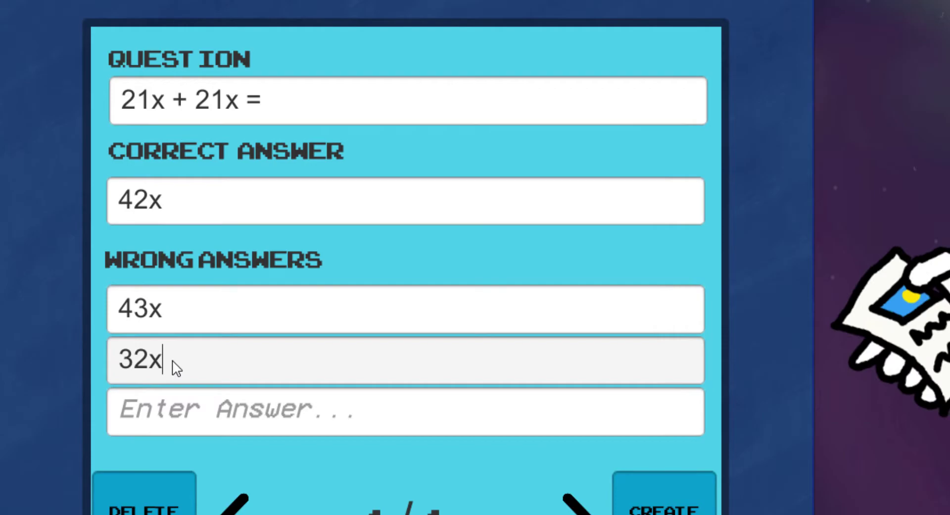
pyautogui.click(187, 407)
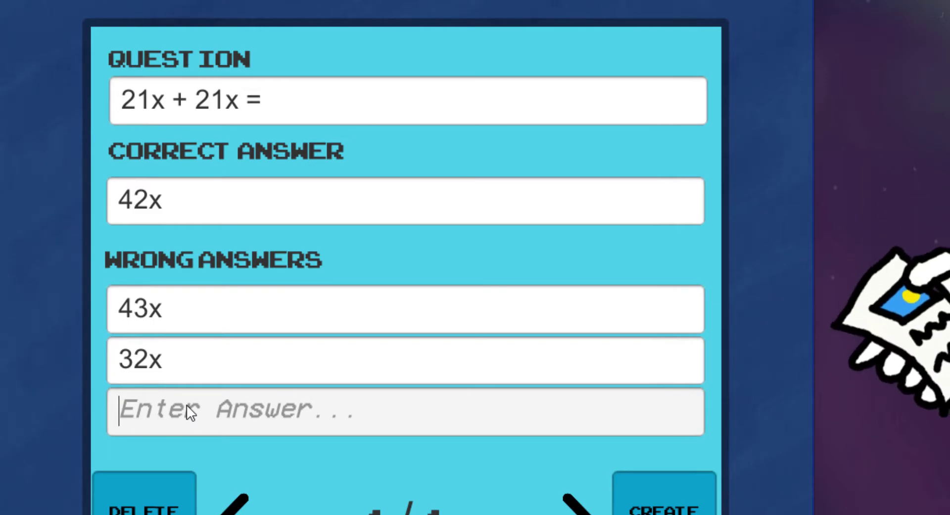
pyautogui.write('42')
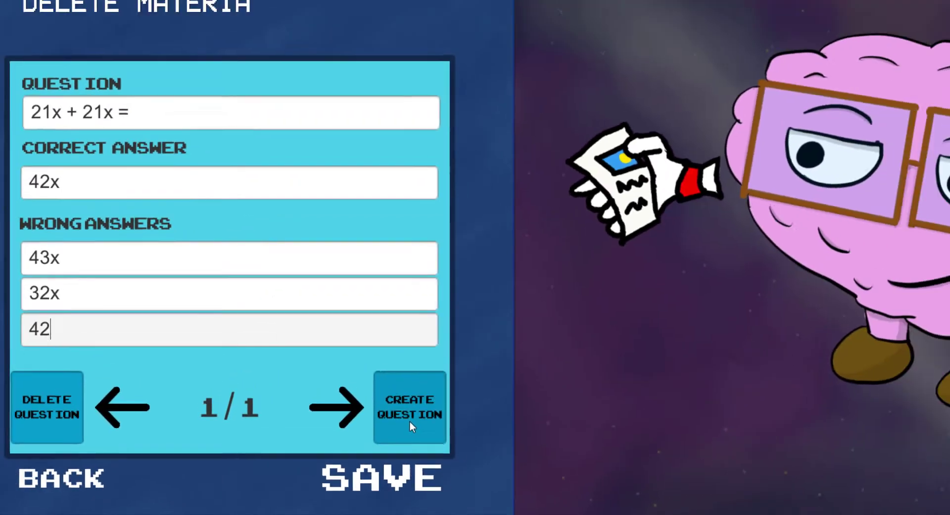
# Create a second question with the text "13x + 6y".
pyautogui.click(410, 421)
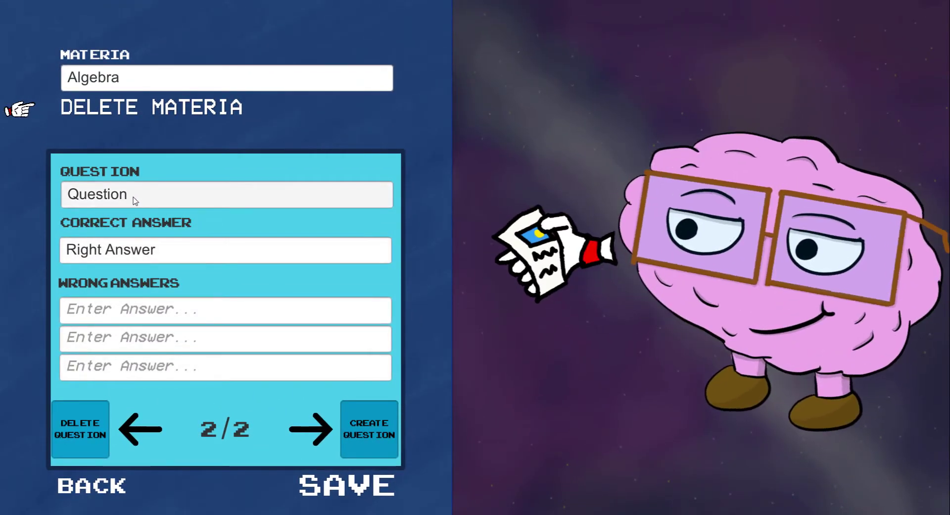
pyautogui.click(133, 199)
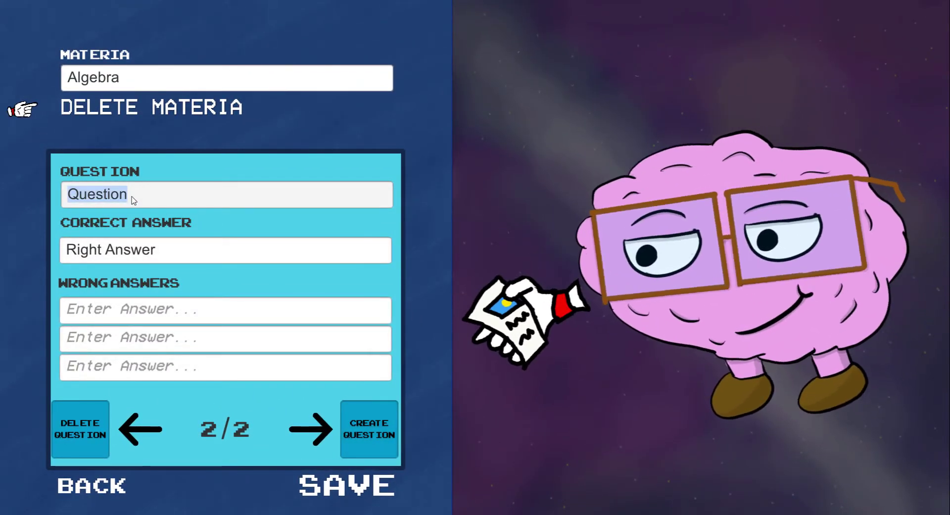
pyautogui.press('BackSpace')
pyautogui.write('13x +')
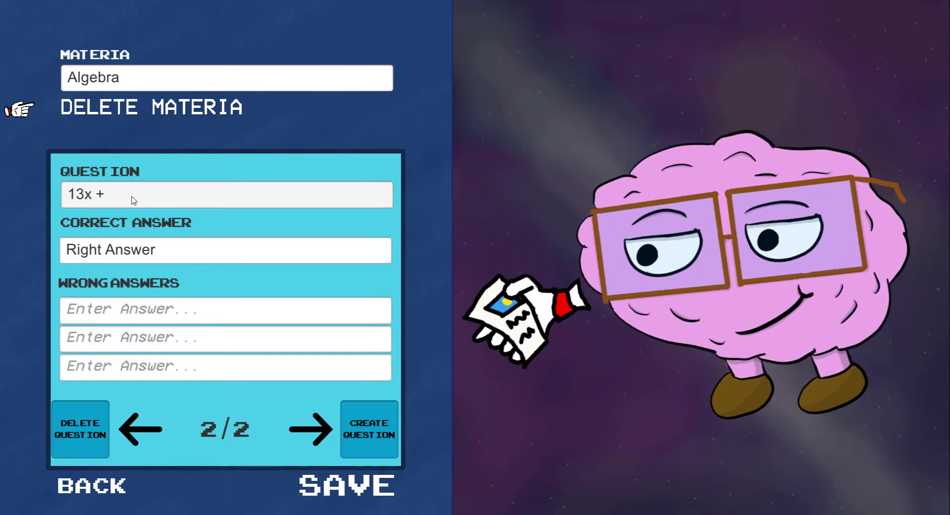
pyautogui.write(' 6y')
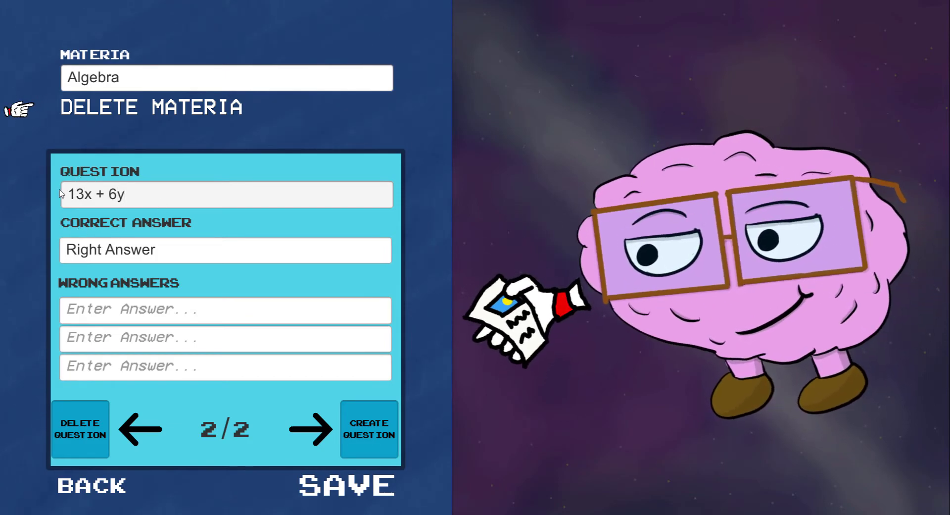
# Set the second question's correct answer to 13x + 6y and its wrong answers to 19xy, 19 and 13 + 6.
pyautogui.click(163, 254)
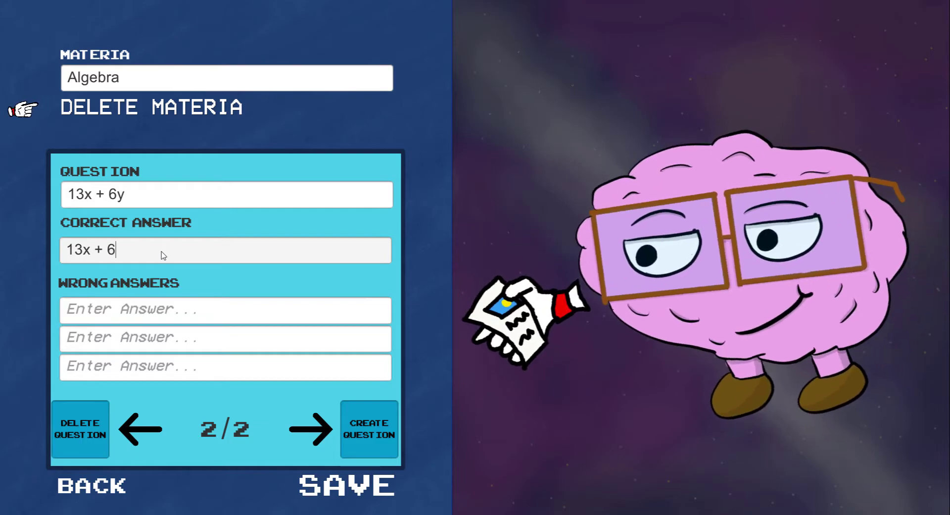
pyautogui.click(145, 307)
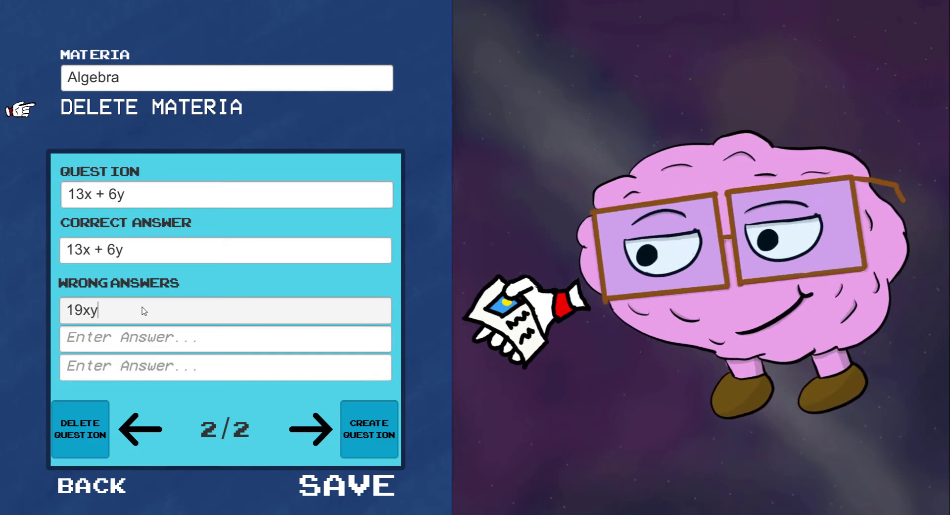
pyautogui.click(123, 336)
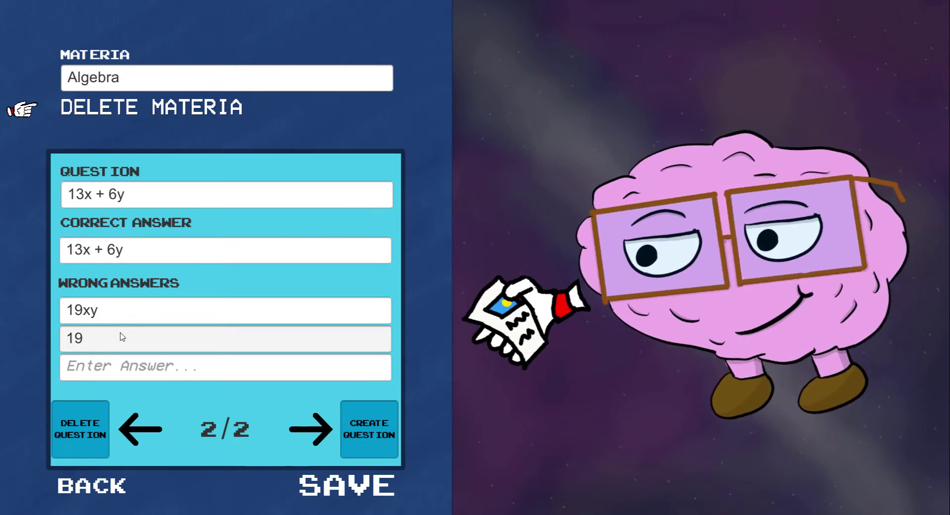
pyautogui.click(111, 367)
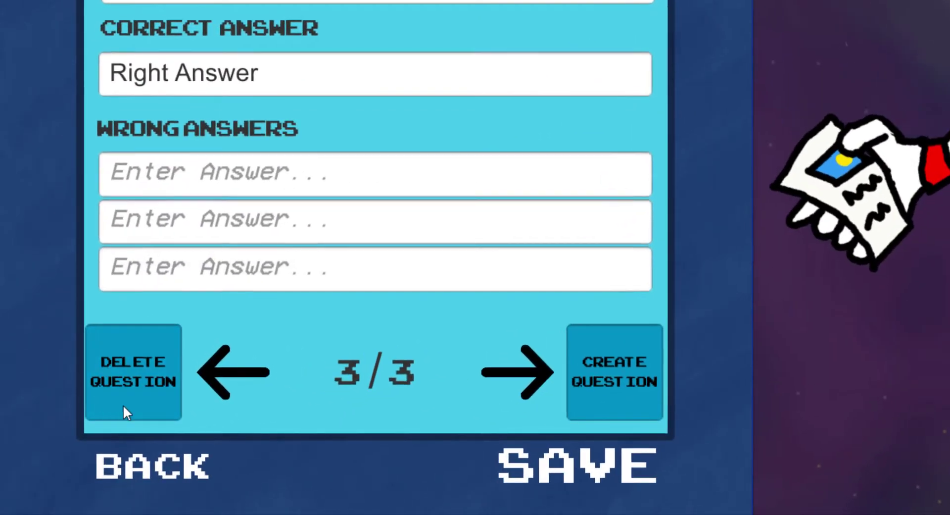
# Delete the blank third question and save the Algebra materia, paging through its remaining questions.
pyautogui.click(159, 360)
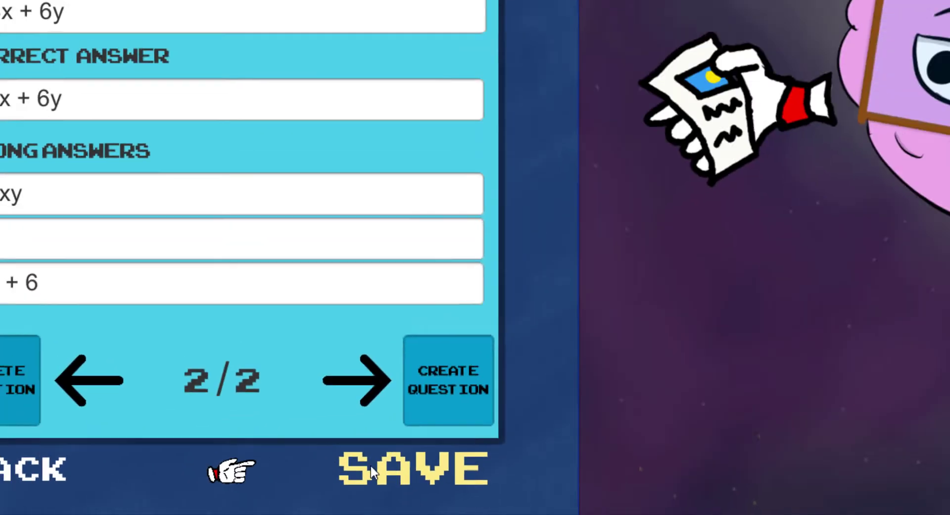
pyautogui.click(370, 467)
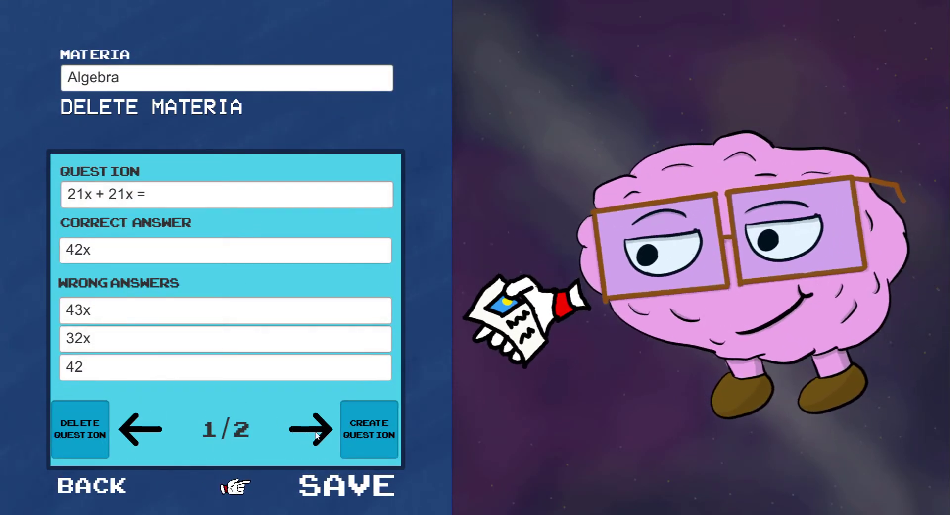
pyautogui.click(316, 434)
pyautogui.click(136, 433)
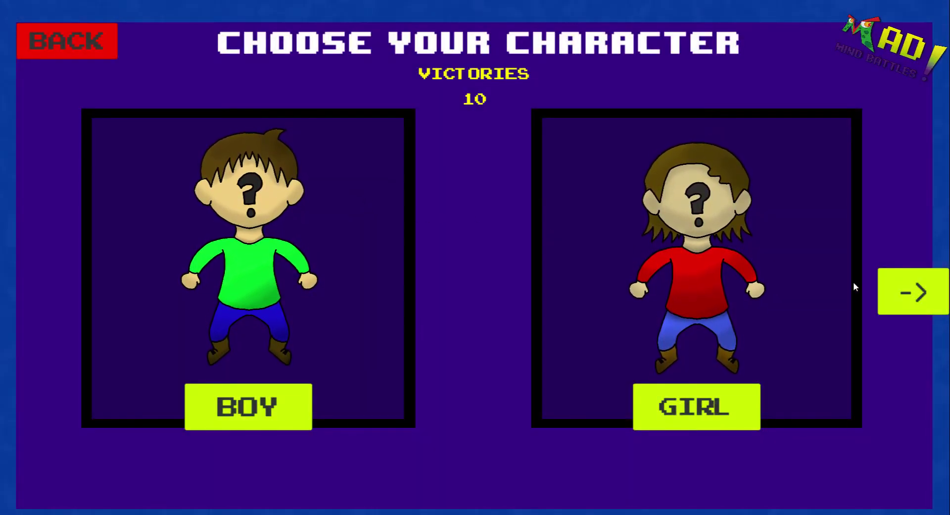
# Play a battle with the Algebra questions, answering 13x + 6y to the first, 43x to the second, and 42x when it repeats.
pyautogui.click(854, 286)
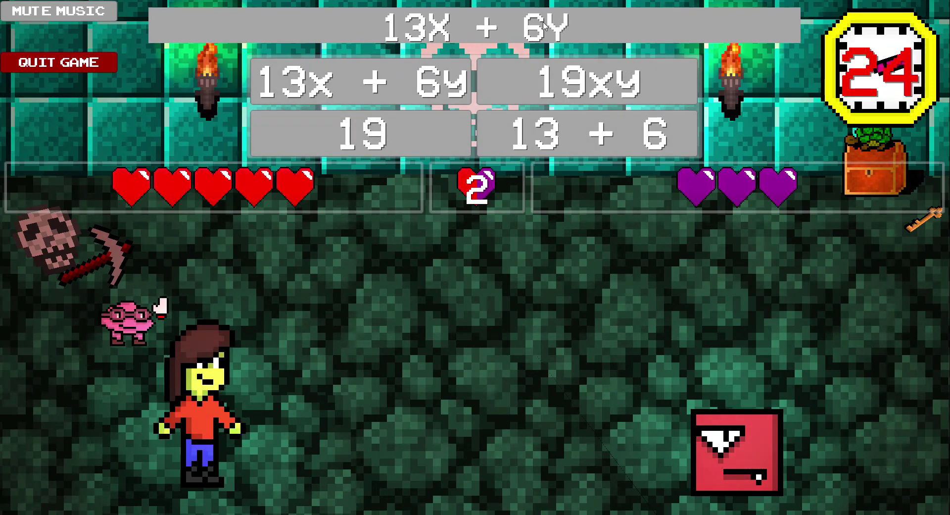
pyautogui.click(409, 89)
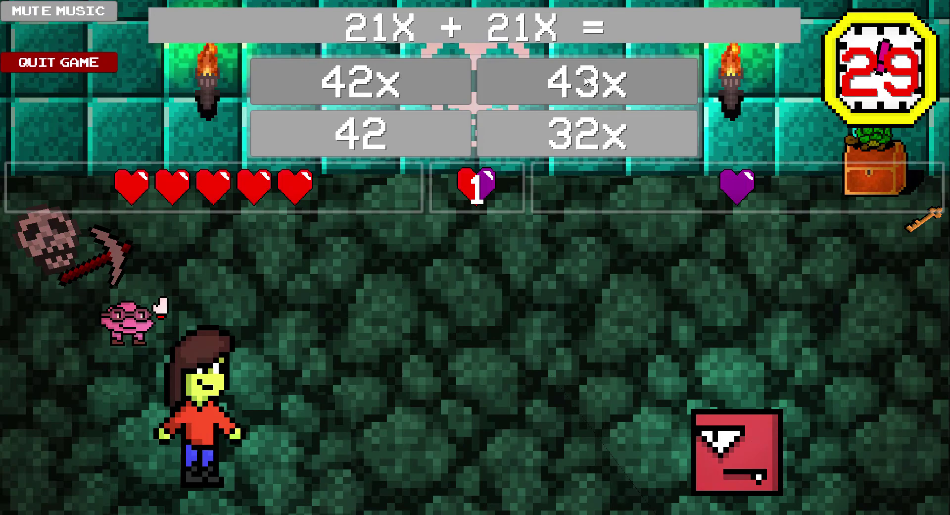
pyautogui.click(617, 80)
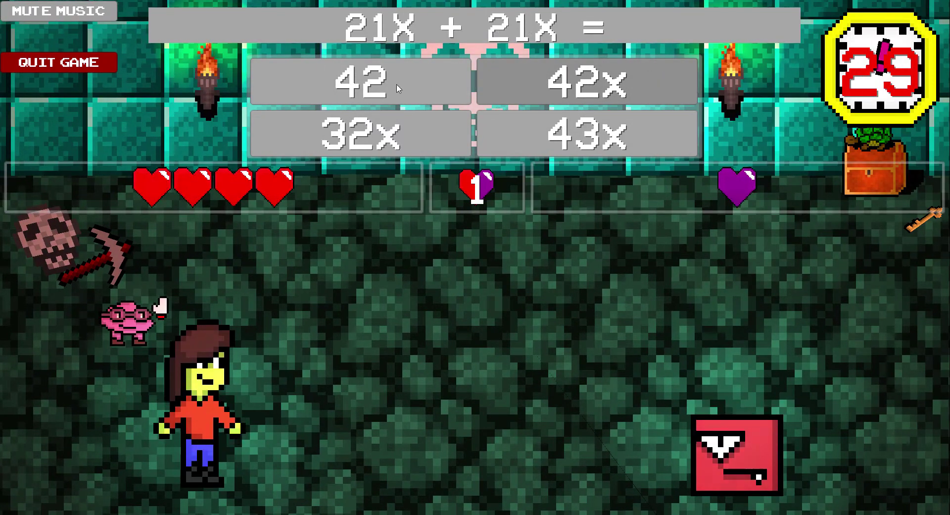
pyautogui.click(525, 94)
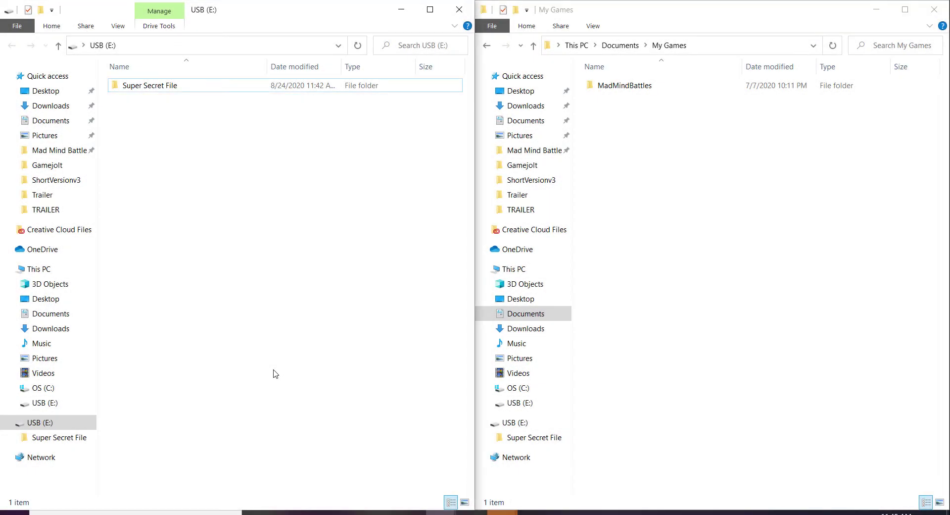
# In File Explorer, open the CustomMaterias folder under My Games > MadMindBattles > Materias and inspect the contents of Algebra.txt.
pyautogui.click(740, 341)
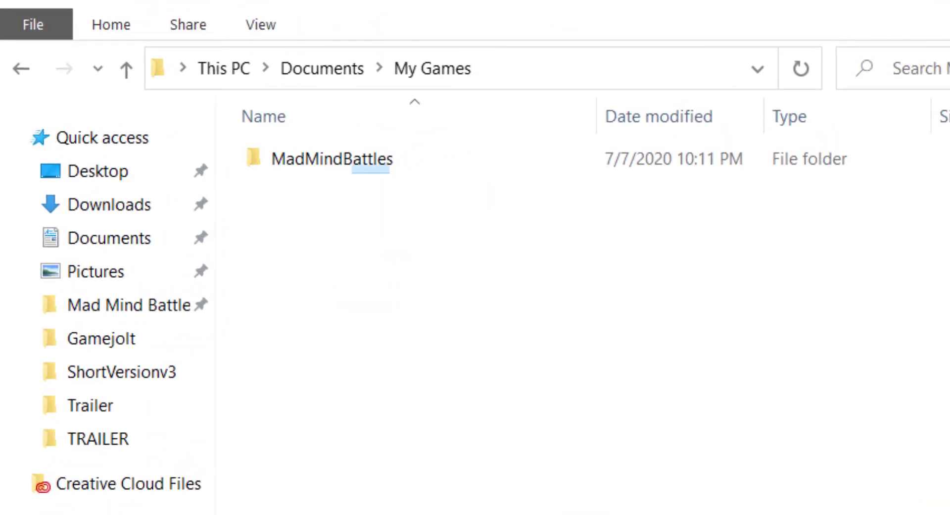
pyautogui.doubleClick(354, 165)
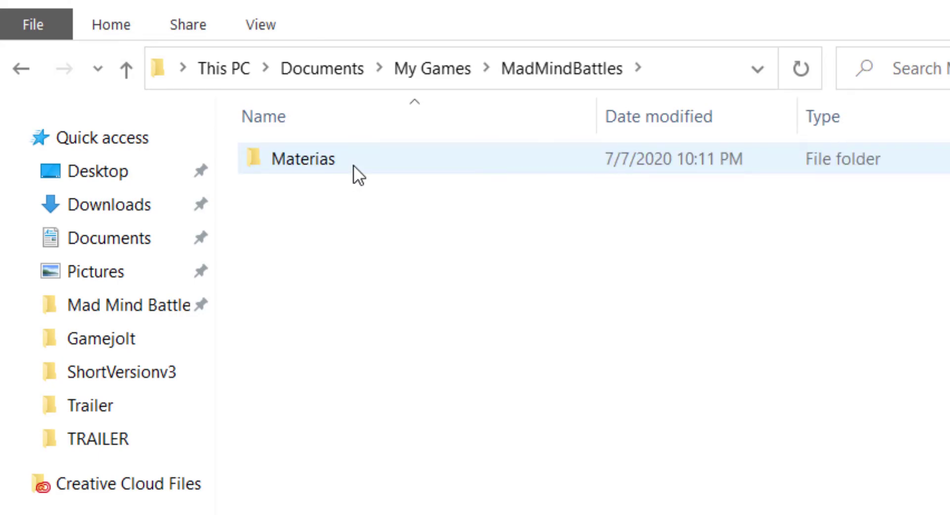
pyautogui.doubleClick(354, 165)
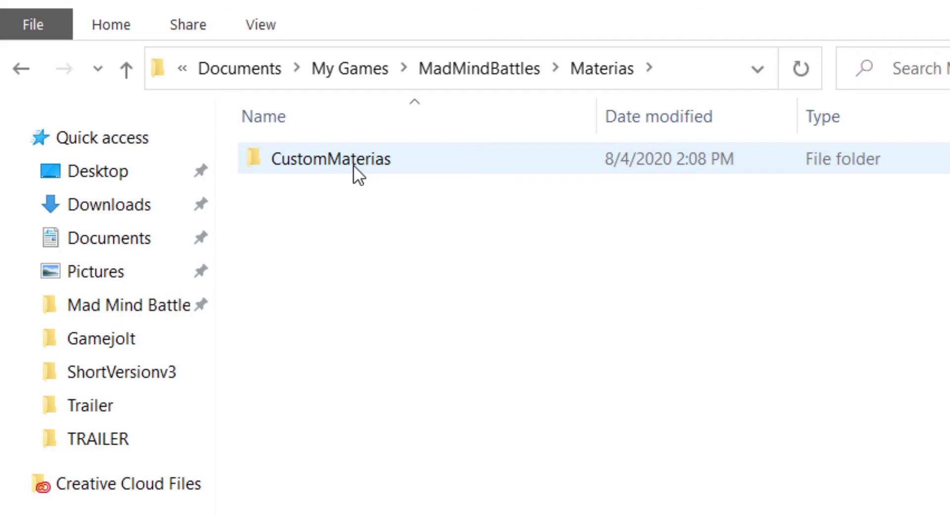
pyautogui.doubleClick(354, 165)
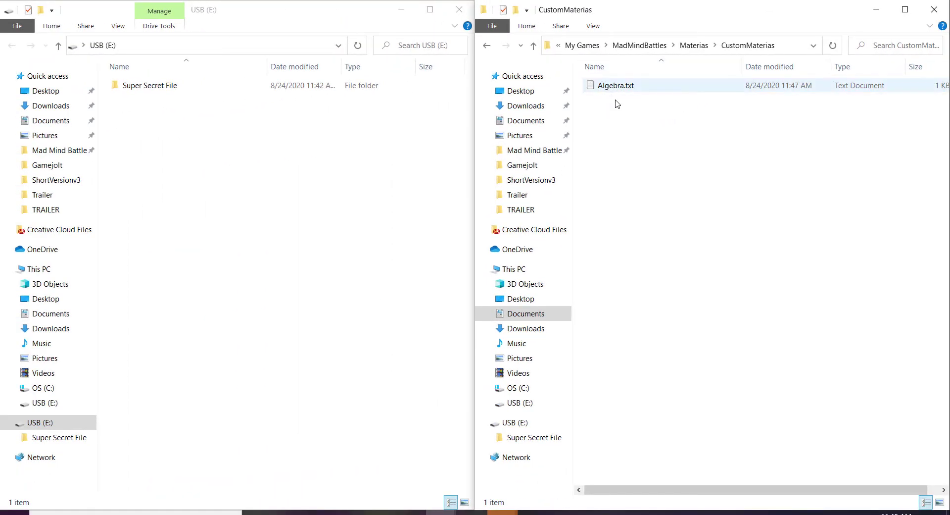
pyautogui.click(615, 87)
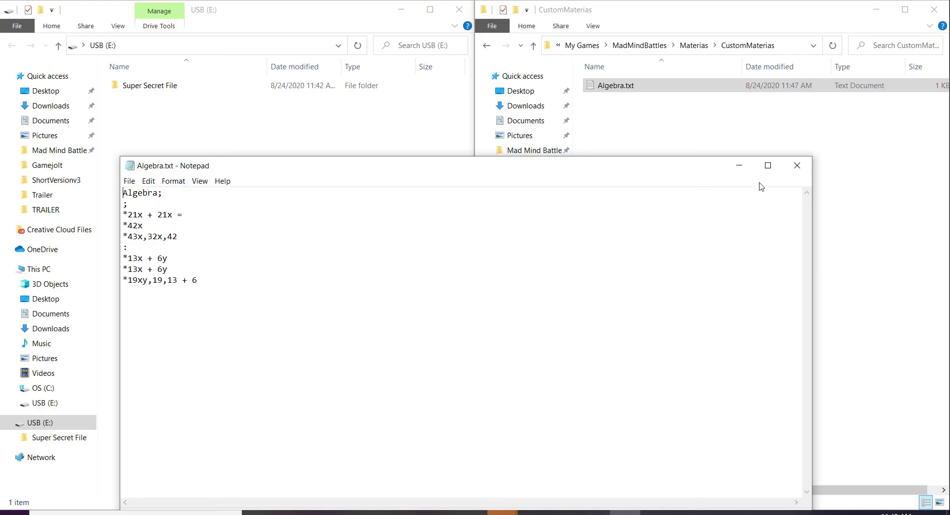
pyautogui.click(800, 164)
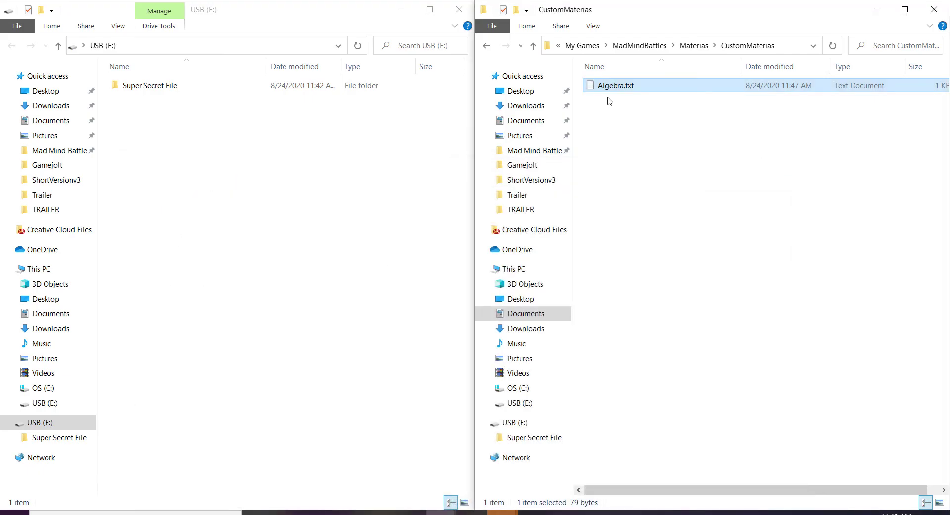